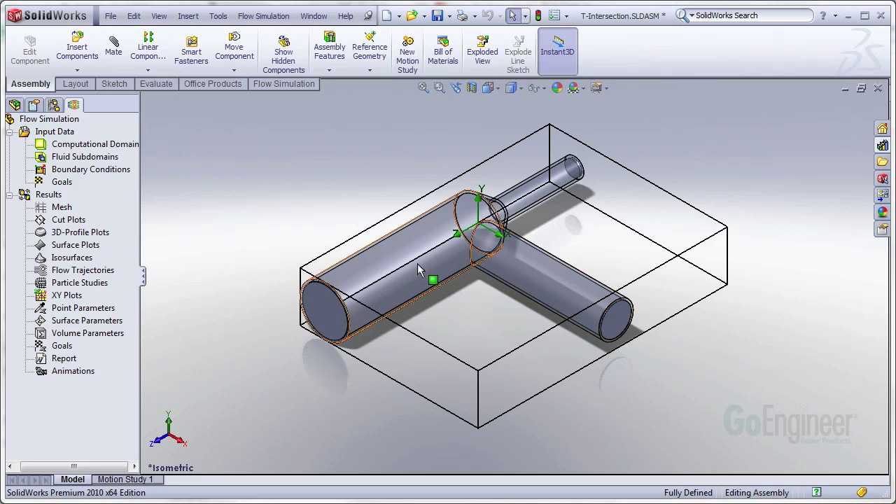
- Try an inlet mass flow on the small pipe's end face, then cancel after the rebuild error
{"action": "scroll", "coordinate": [343, 304], "scroll_direction": "down", "scroll_amount": 1}
{"action": "scroll", "coordinate": [343, 304], "scroll_direction": "down", "scroll_amount": 3}
{"action": "scroll", "coordinate": [669, 314], "scroll_direction": "up", "scroll_amount": 5}
{"action": "scroll", "coordinate": [635, 320], "scroll_direction": "down", "scroll_amount": 3}
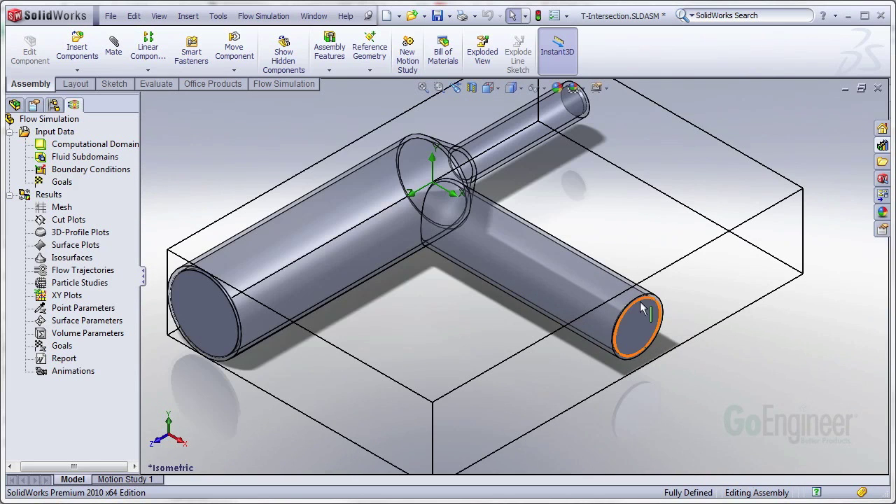
{"action": "scroll", "coordinate": [540, 176], "scroll_direction": "up", "scroll_amount": 2}
{"action": "scroll", "coordinate": [540, 177], "scroll_direction": "down", "scroll_amount": 2}
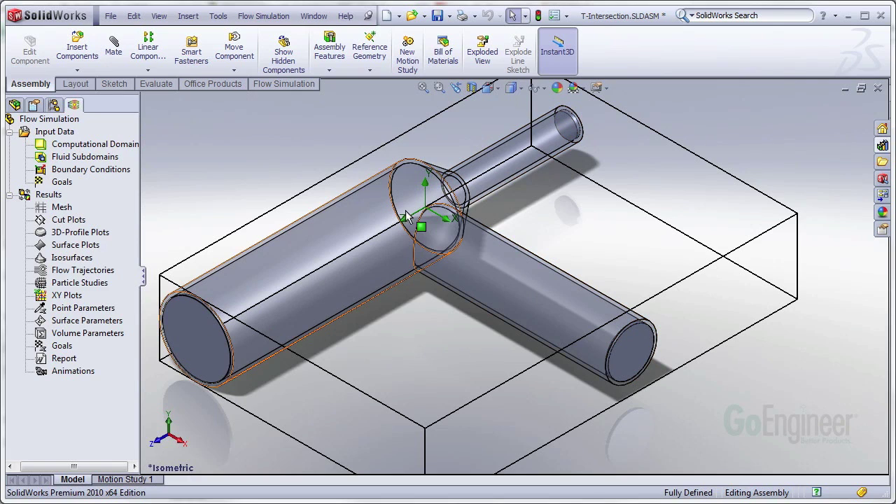
{"action": "scroll", "coordinate": [365, 271], "scroll_direction": "up", "scroll_amount": 2}
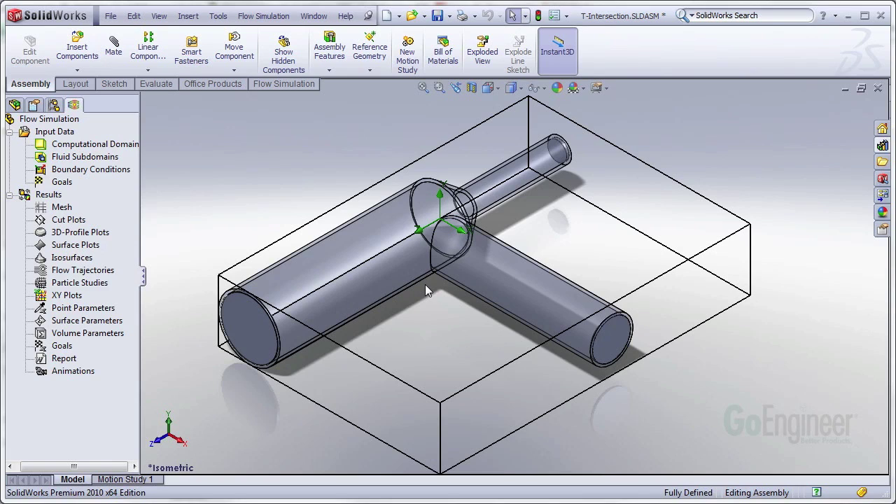
{"action": "right_click", "coordinate": [117, 174]}
{"action": "left_click", "coordinate": [169, 176]}
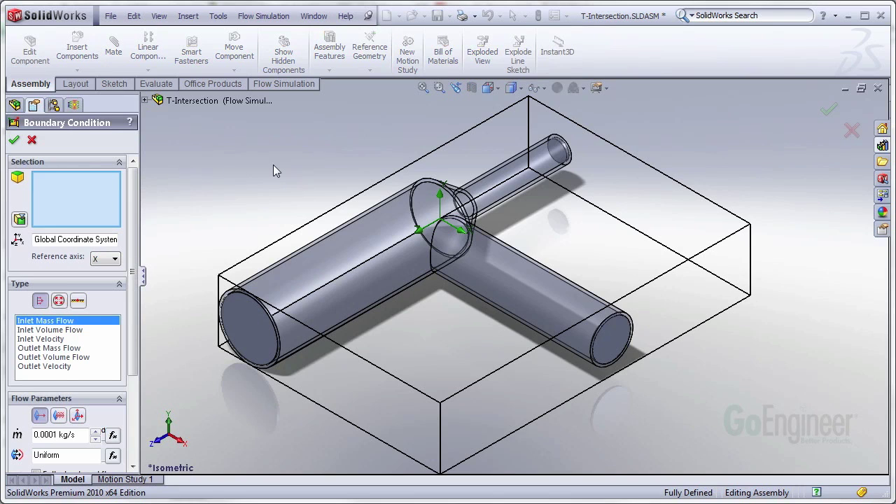
{"action": "left_click", "coordinate": [557, 150]}
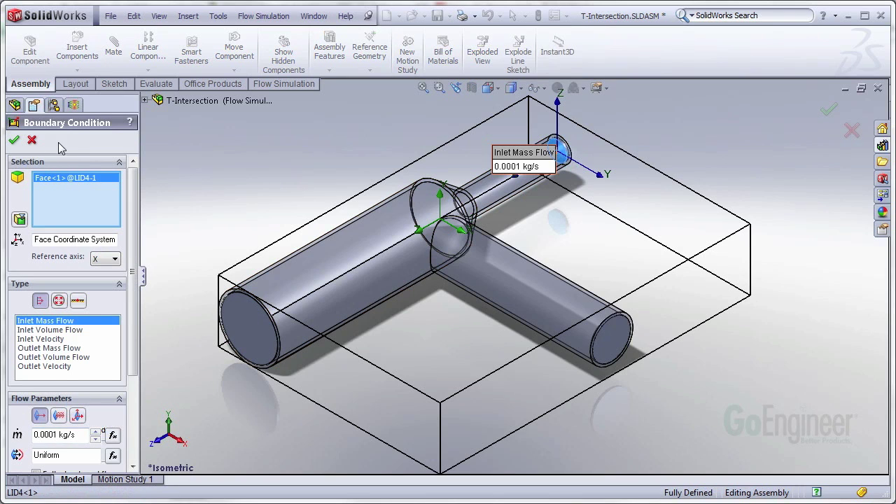
{"action": "left_click", "coordinate": [15, 141]}
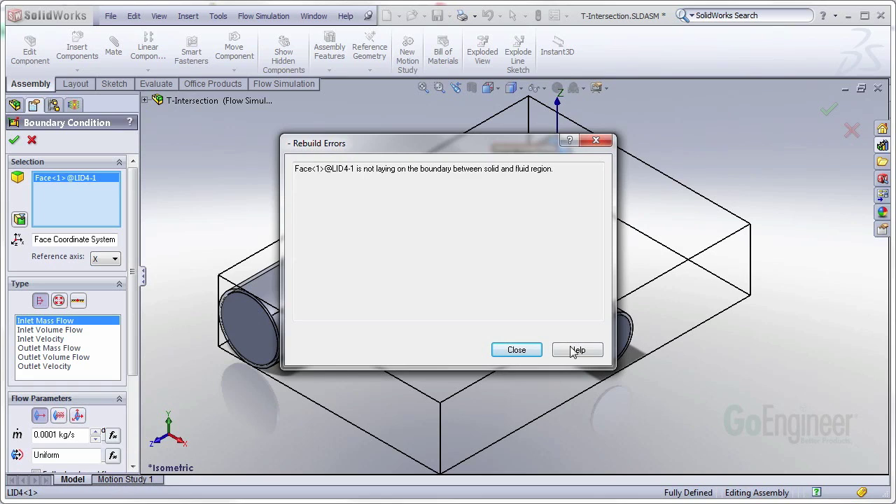
{"action": "left_click", "coordinate": [518, 350]}
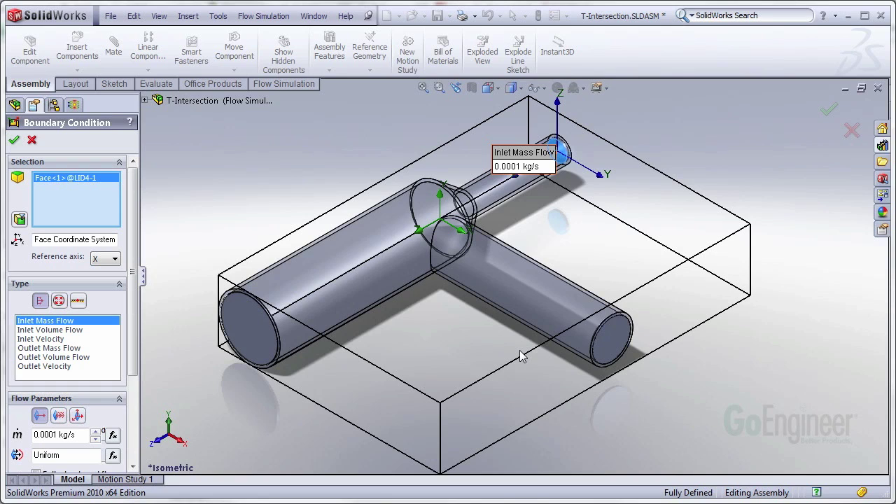
{"action": "left_click", "coordinate": [14, 140]}
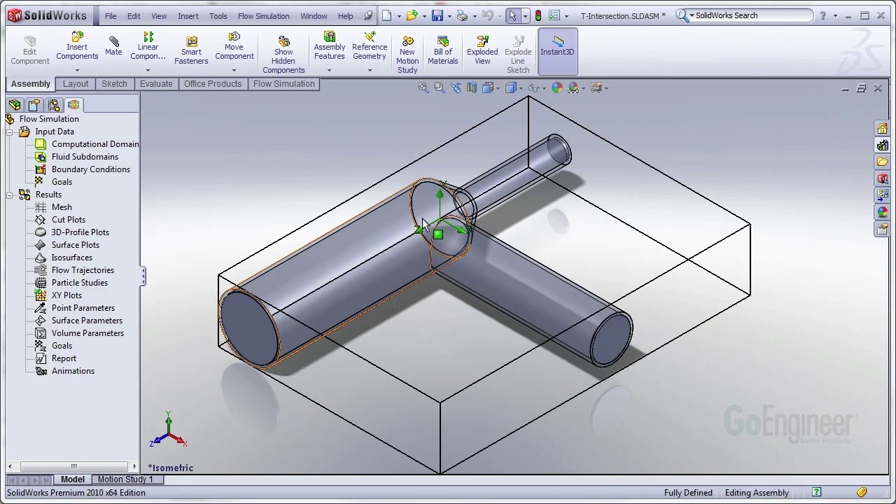
- Open the T-intersection pipe component as a standalone part and orbit to inspect it
{"action": "left_click", "coordinate": [375, 236]}
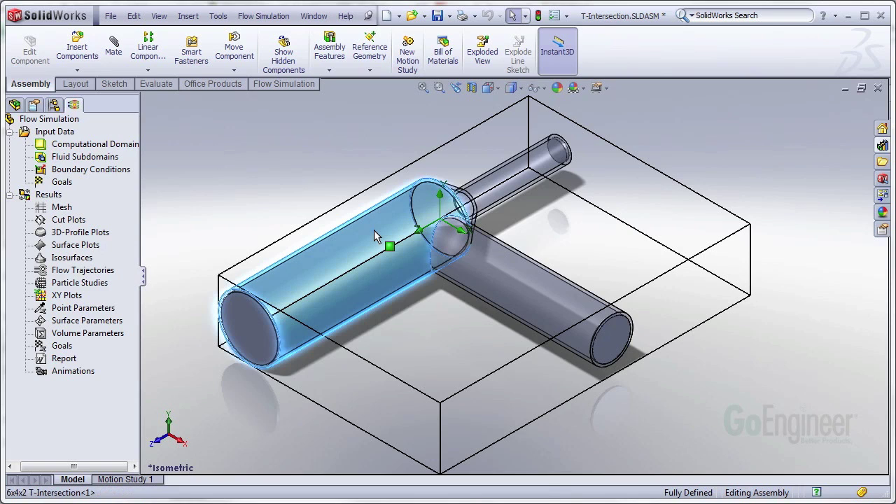
{"action": "right_click", "coordinate": [376, 237]}
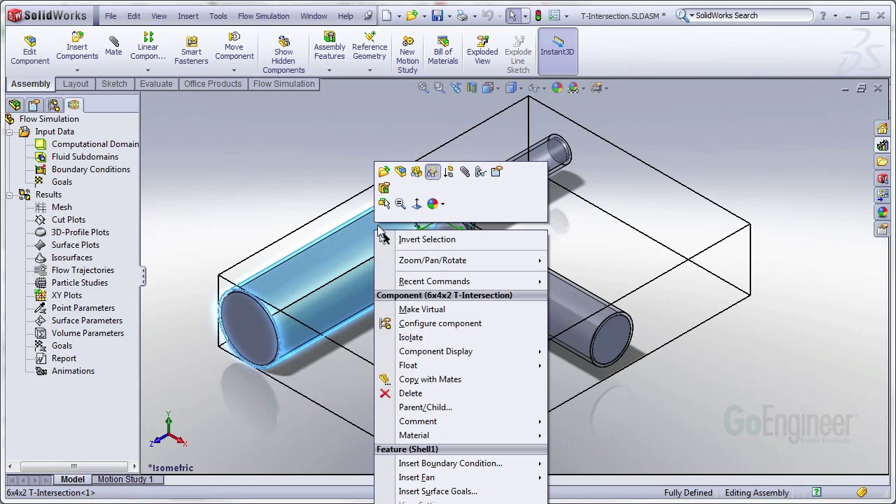
{"action": "left_click", "coordinate": [387, 177]}
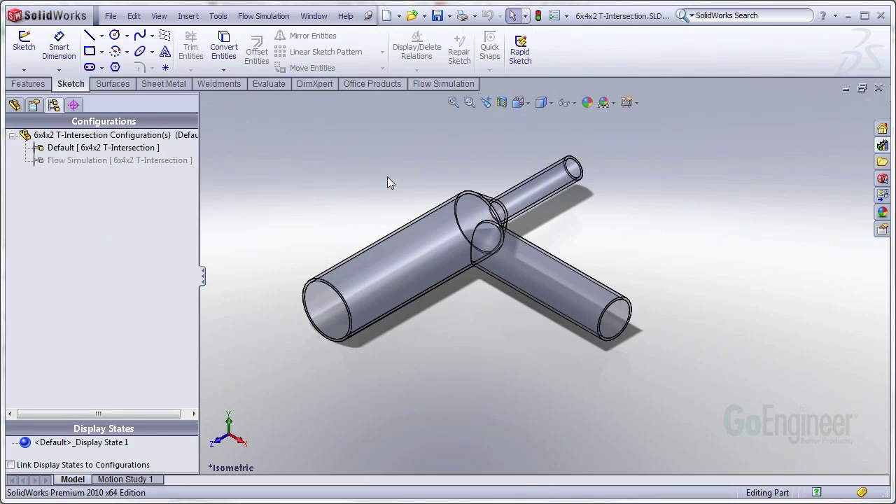
{"action": "mouse_move", "coordinate": [465, 266]}
{"action": "middle_mouse_down"}
{"action": "mouse_move", "coordinate": [516, 200]}
{"action": "mouse_move", "coordinate": [429, 249]}
{"action": "middle_mouse_up"}
{"action": "mouse_move", "coordinate": [453, 221]}
{"action": "middle_mouse_down"}
{"action": "mouse_move", "coordinate": [472, 170]}
{"action": "mouse_move", "coordinate": [480, 226]}
{"action": "mouse_move", "coordinate": [490, 231]}
{"action": "middle_mouse_up"}
- Edit Shell1 so its Faces to Remove list is empty, closing both pipe ends
{"action": "left_click", "coordinate": [15, 105]}
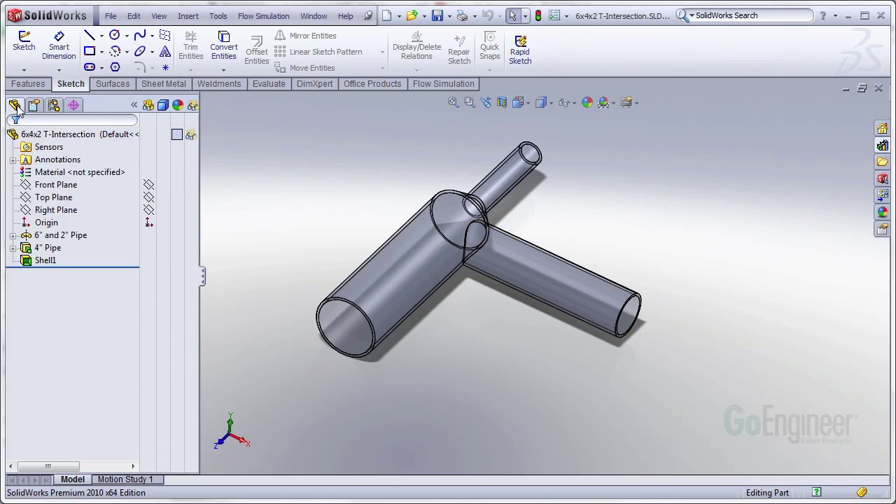
{"action": "right_click", "coordinate": [42, 260]}
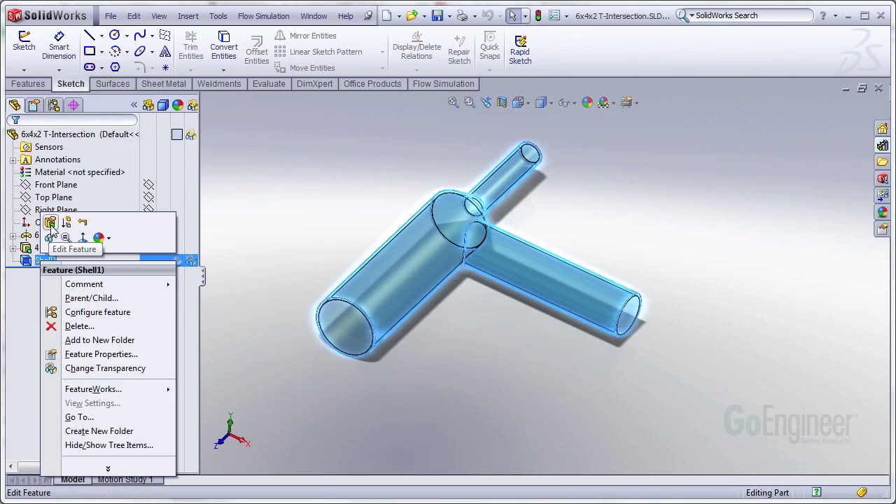
{"action": "left_click", "coordinate": [51, 222]}
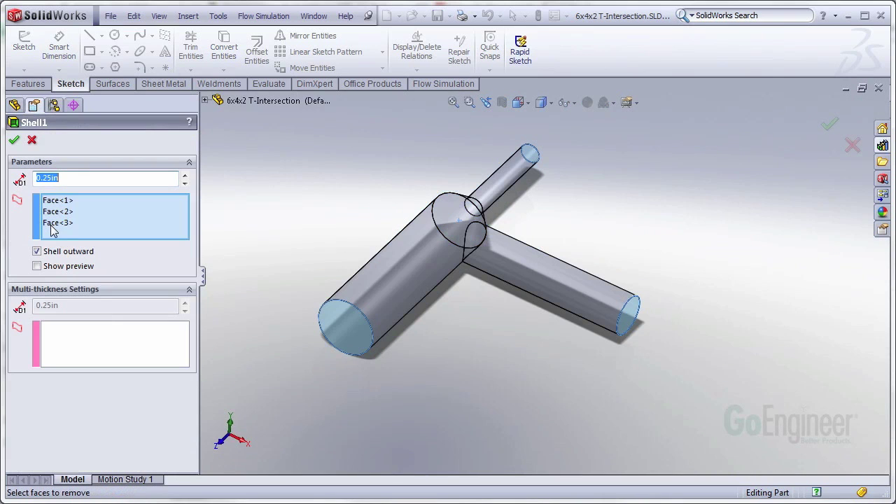
{"action": "right_click", "coordinate": [120, 228]}
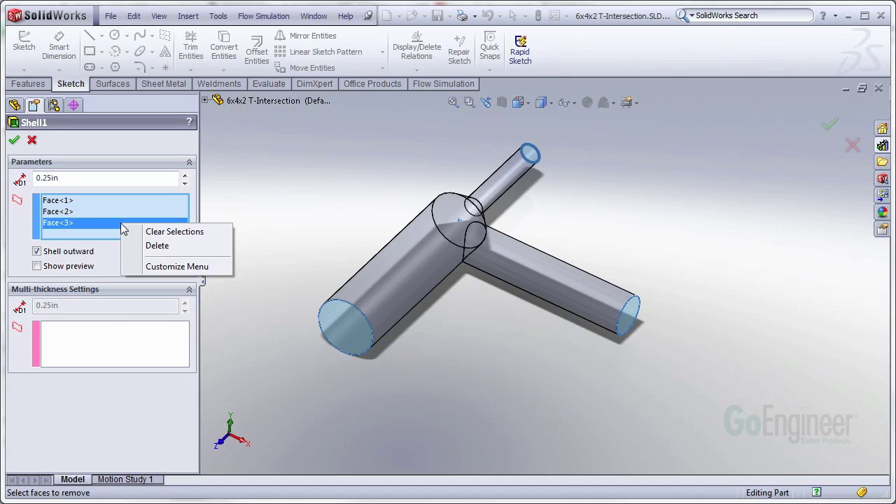
{"action": "left_click", "coordinate": [171, 233]}
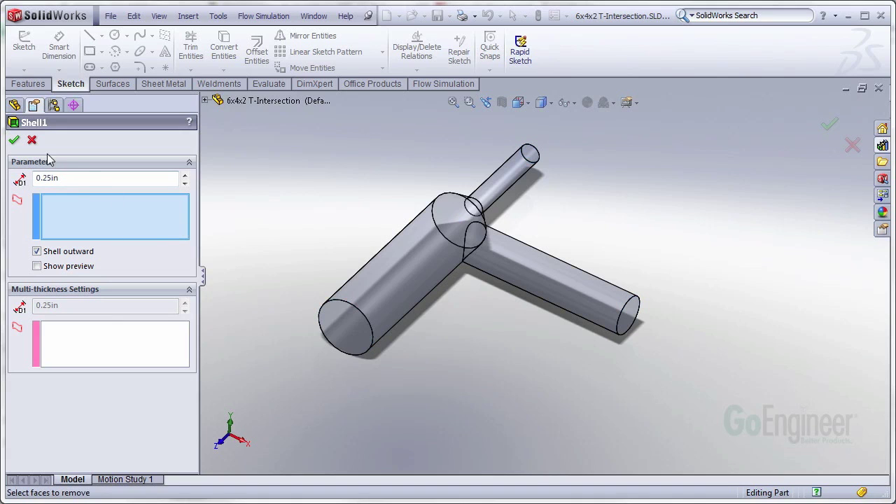
{"action": "left_click", "coordinate": [14, 142]}
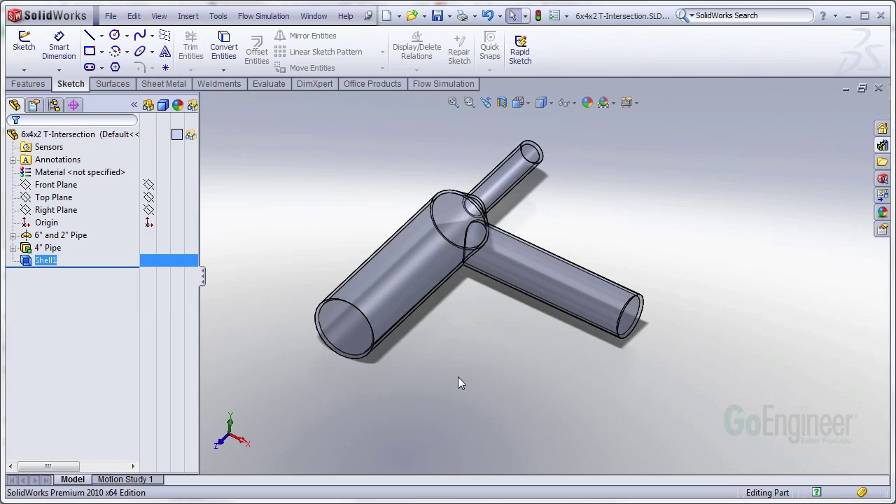
{"action": "middle_click_drag", "start_coordinate": [466, 335], "coordinate": [492, 252]}
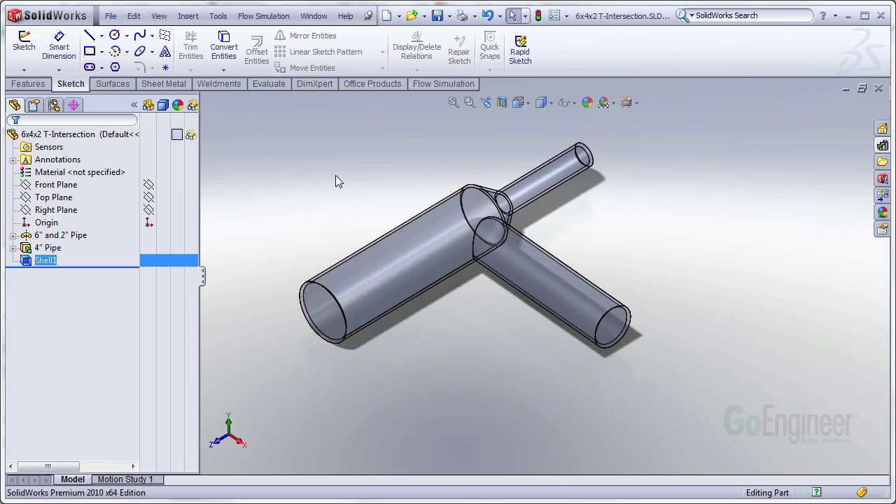
- Activate the part's Flow Simulation configuration, accepting the computational domain and mesh resets
{"action": "left_click", "coordinate": [54, 105]}
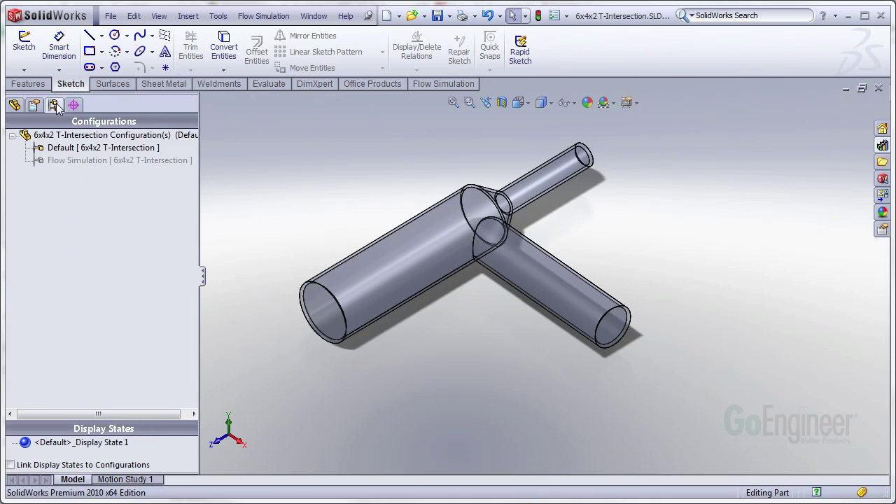
{"action": "left_click", "coordinate": [98, 161]}
{"action": "double_click", "coordinate": [97, 158]}
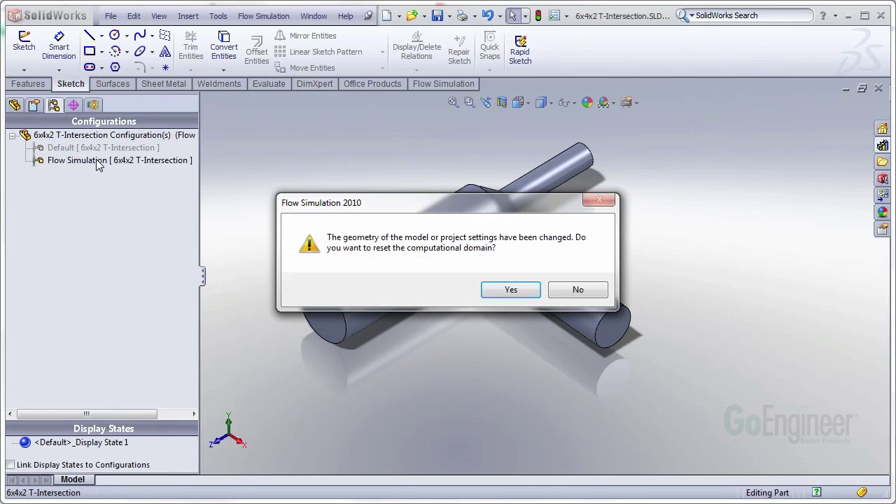
{"action": "left_click", "coordinate": [524, 289]}
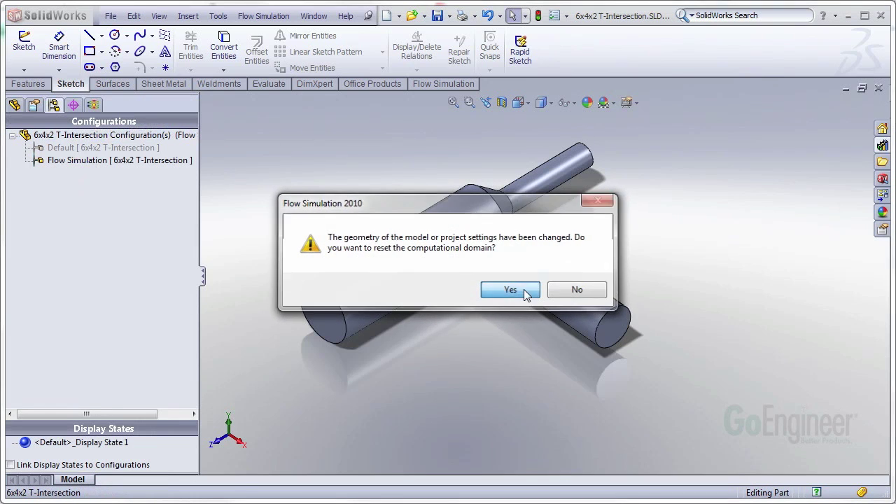
{"action": "left_click", "coordinate": [509, 317]}
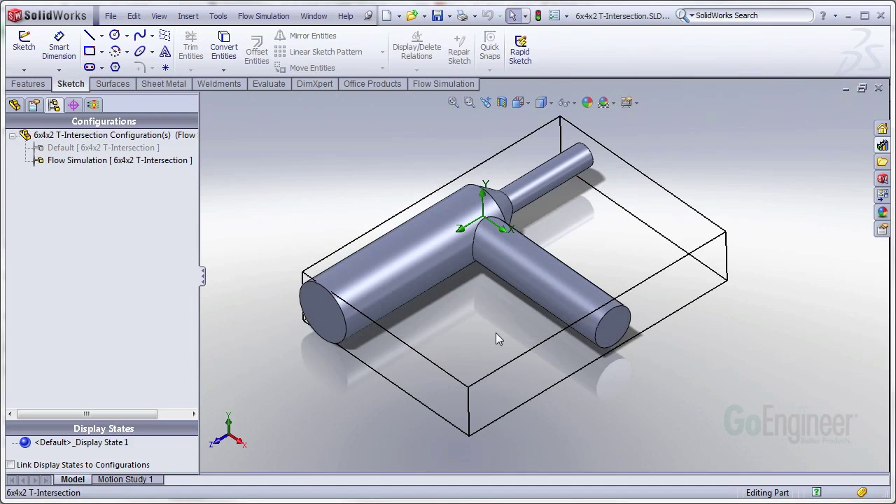
- Make the part transparent and expand Input Data in the flow analysis tree
{"action": "left_click", "coordinate": [15, 105]}
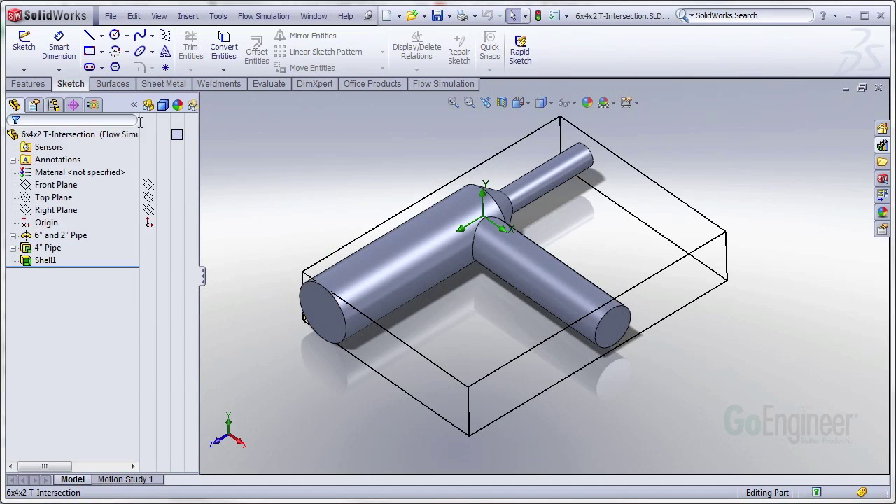
{"action": "left_click", "coordinate": [63, 133]}
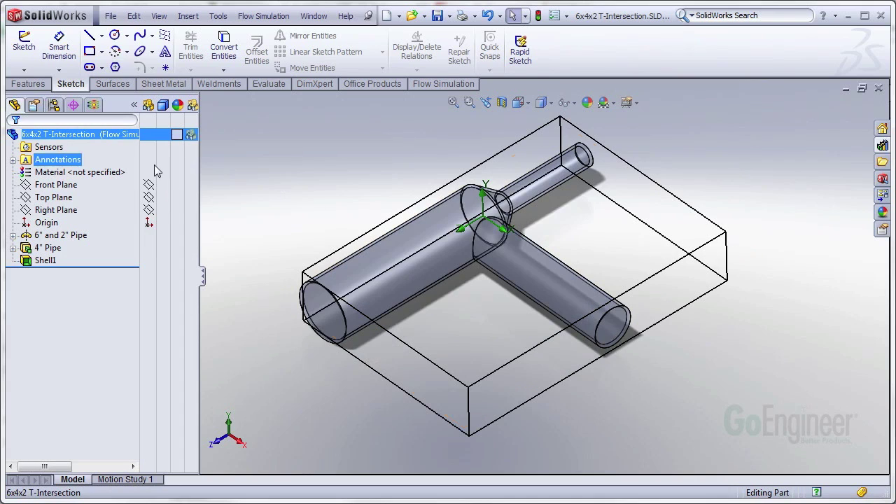
{"action": "left_click", "coordinate": [94, 105]}
{"action": "left_click", "coordinate": [14, 131]}
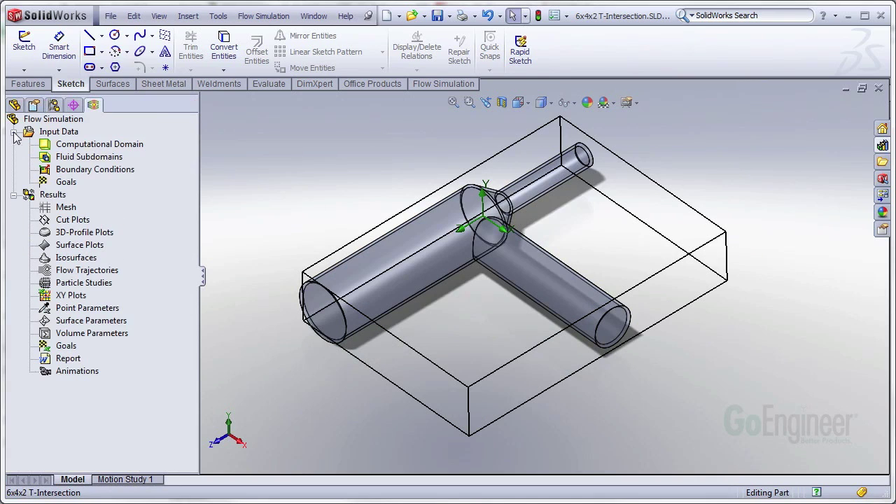
- Create Inlet Mass Flow 1 at 0.0001 kg/s on the small pipe's hidden inner end face
{"action": "right_click", "coordinate": [90, 175]}
{"action": "left_click", "coordinate": [153, 181]}
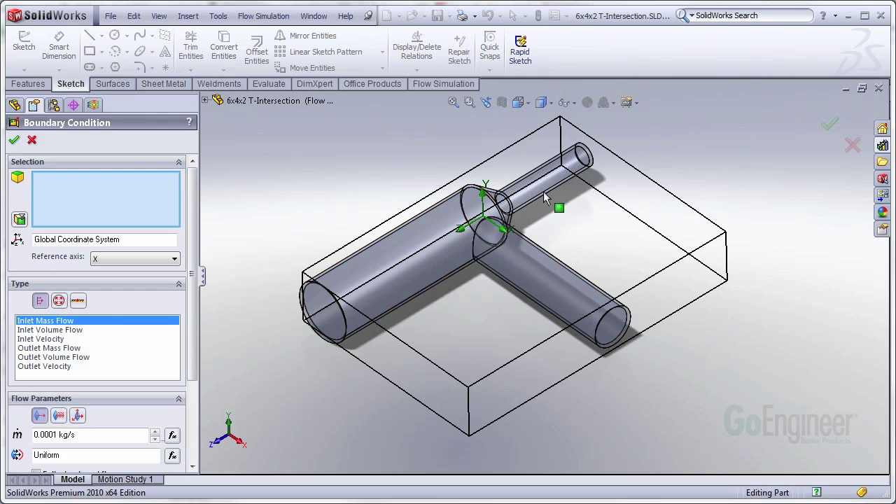
{"action": "right_click", "coordinate": [582, 160]}
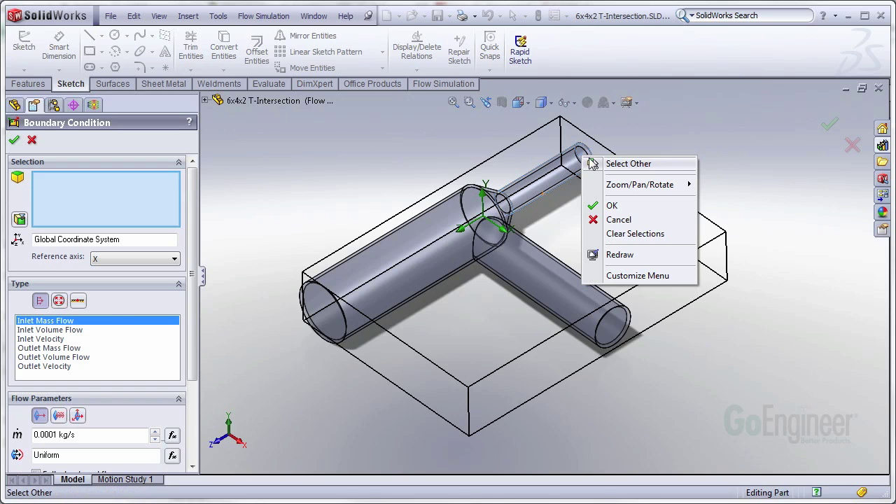
{"action": "left_click", "coordinate": [600, 165]}
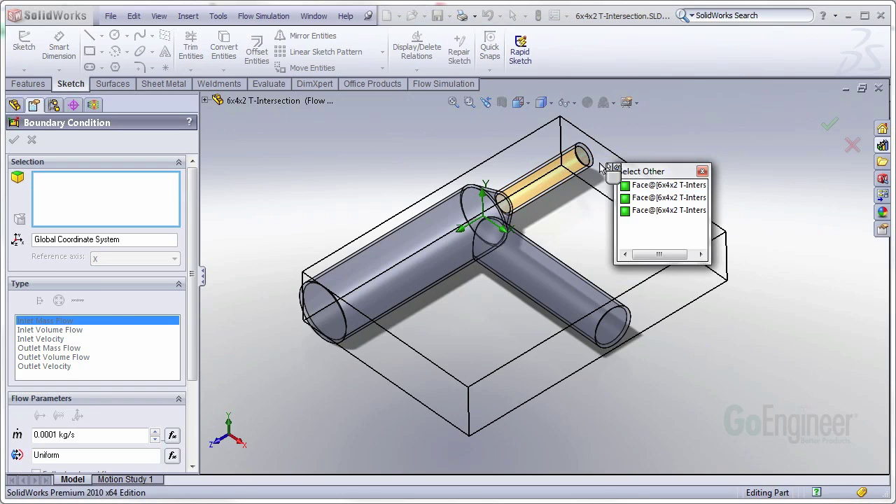
{"action": "left_click", "coordinate": [658, 199]}
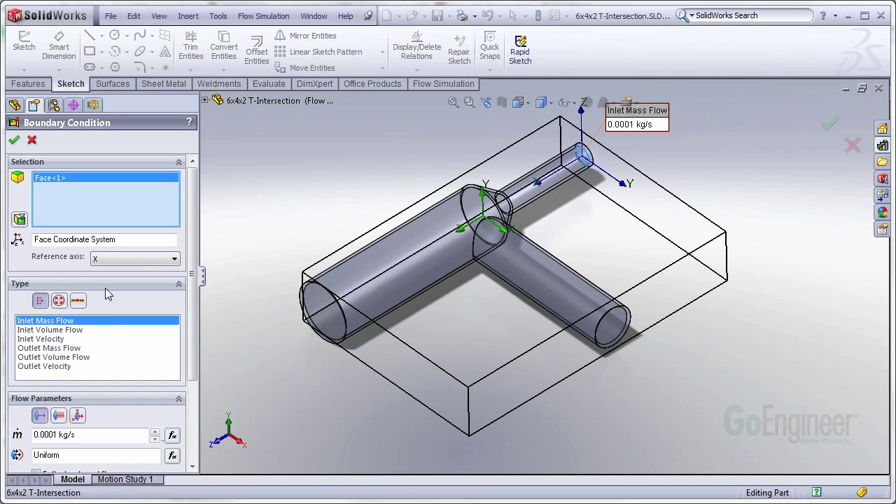
{"action": "left_click", "coordinate": [13, 140]}
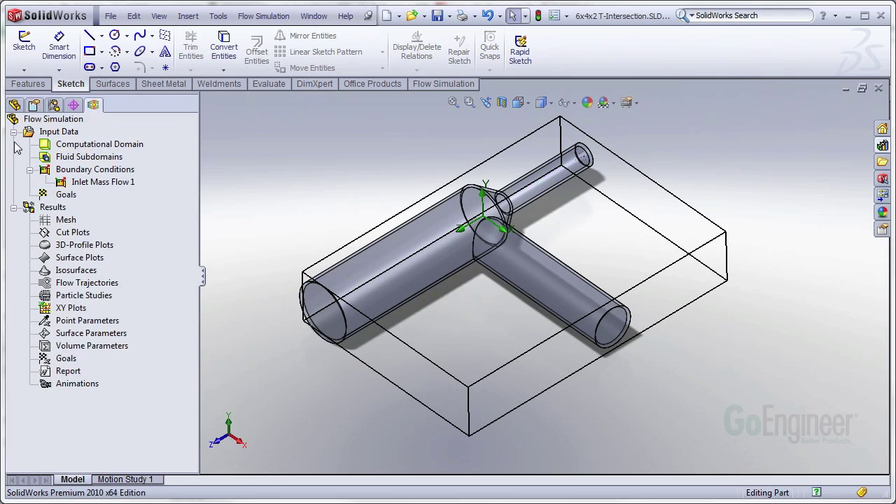
- Zoom to the large pipe's end and select its inner end face via Select Other
{"action": "scroll", "coordinate": [581, 185], "scroll_direction": "down", "scroll_amount": 2}
{"action": "scroll", "coordinate": [572, 204], "scroll_direction": "down", "scroll_amount": 3}
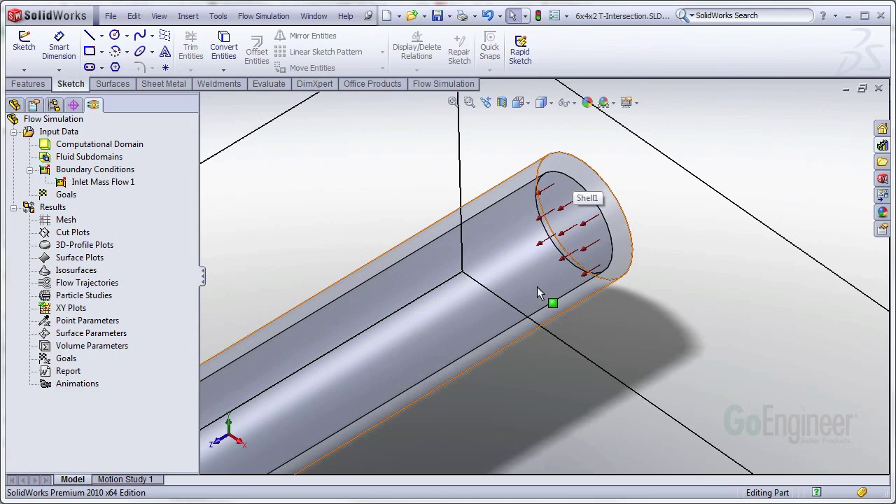
{"action": "scroll", "coordinate": [537, 286], "scroll_direction": "up", "scroll_amount": 5}
{"action": "scroll", "coordinate": [526, 318], "scroll_direction": "up", "scroll_amount": 2}
{"action": "mouse_move", "coordinate": [526, 318]}
{"action": "middle_mouse_down"}
{"action": "mouse_move", "coordinate": [394, 303]}
{"action": "mouse_move", "coordinate": [474, 310]}
{"action": "middle_mouse_up"}
{"action": "scroll", "coordinate": [475, 310], "scroll_direction": "down", "scroll_amount": 6}
{"action": "right_click", "coordinate": [475, 310]}
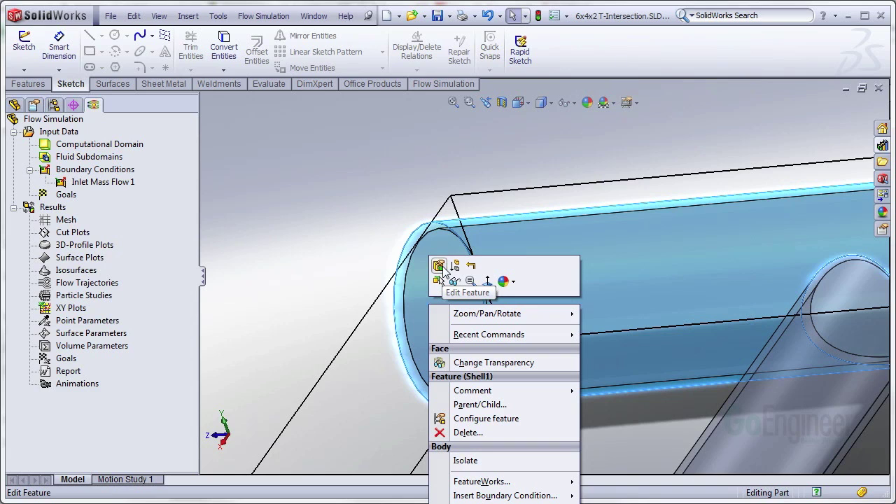
{"action": "left_click", "coordinate": [436, 280]}
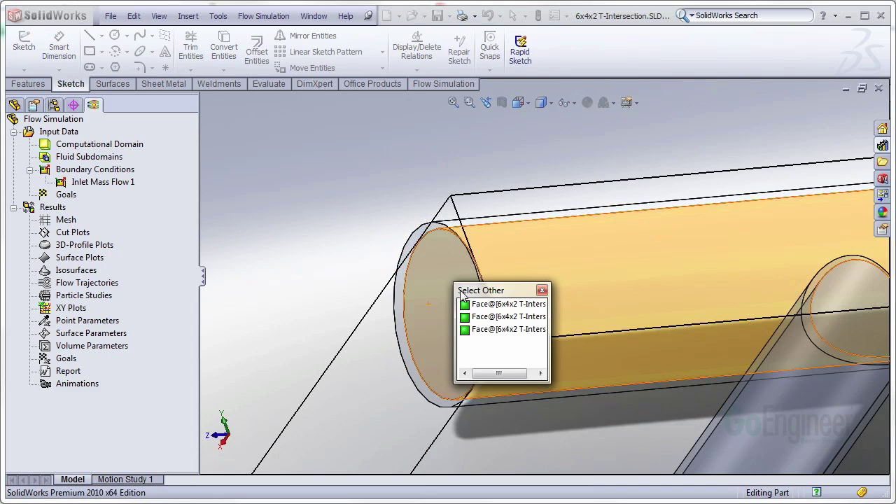
{"action": "left_click", "coordinate": [494, 319]}
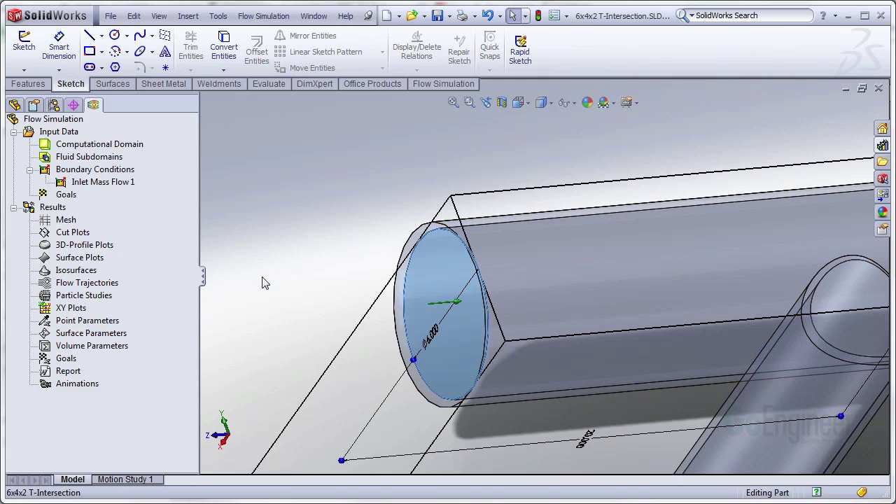
- Insert Environment Pressure 1 at 101325 Pa and 293.2 K on that face, then fit the view
{"action": "right_click", "coordinate": [72, 173]}
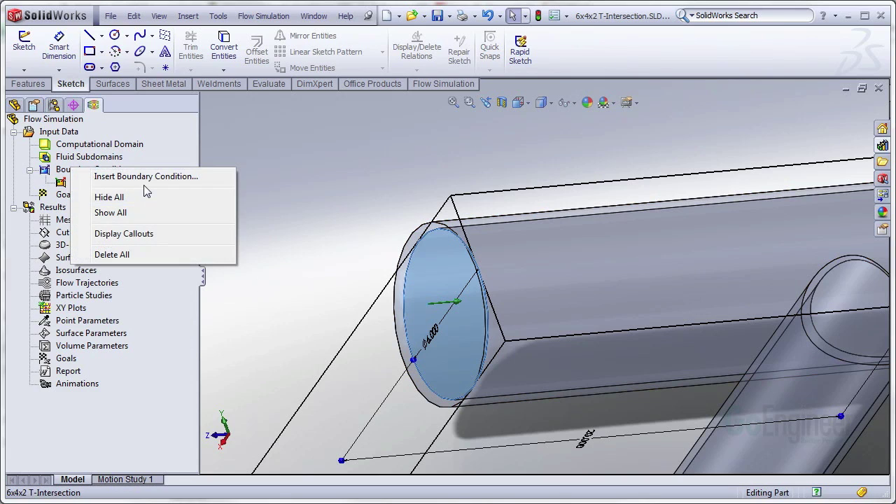
{"action": "left_click", "coordinate": [112, 175]}
{"action": "left_click", "coordinate": [59, 300]}
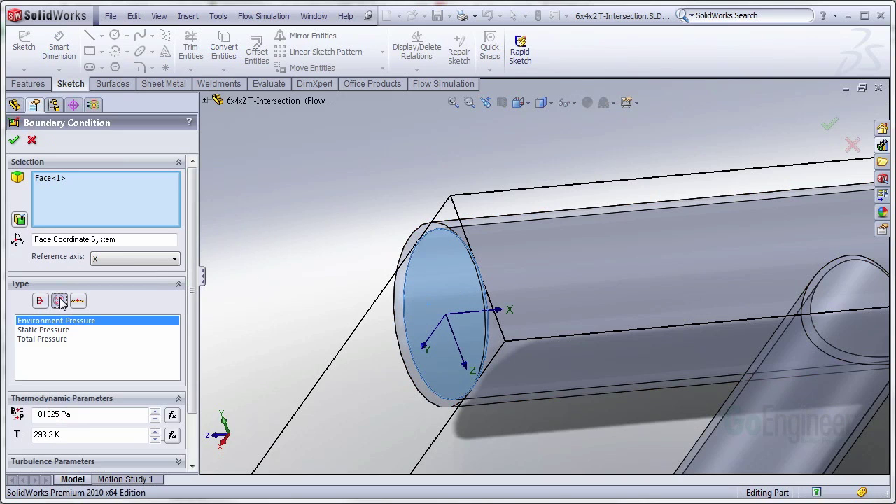
{"action": "left_click", "coordinate": [15, 140]}
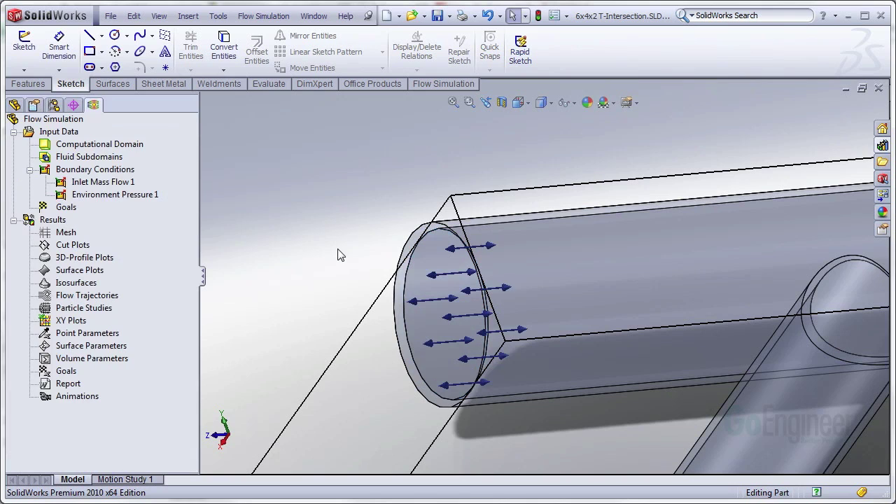
{"action": "key", "text": "f"}
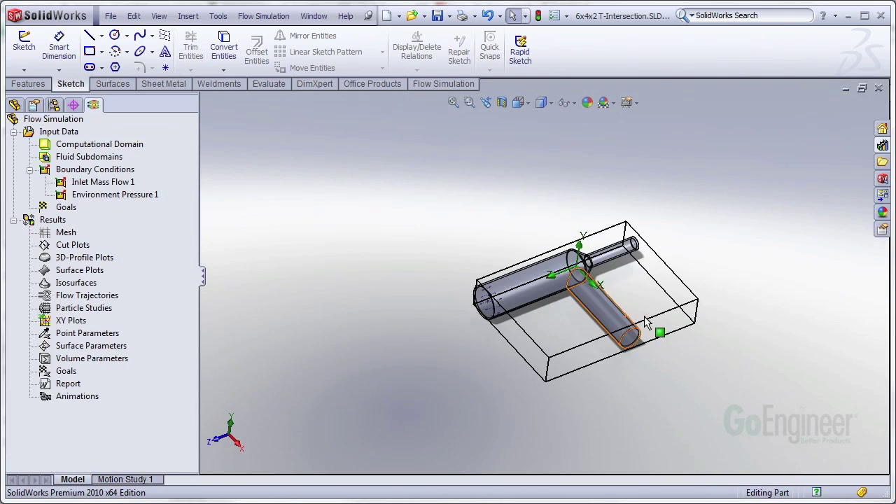
{"action": "left_click", "coordinate": [263, 15]}
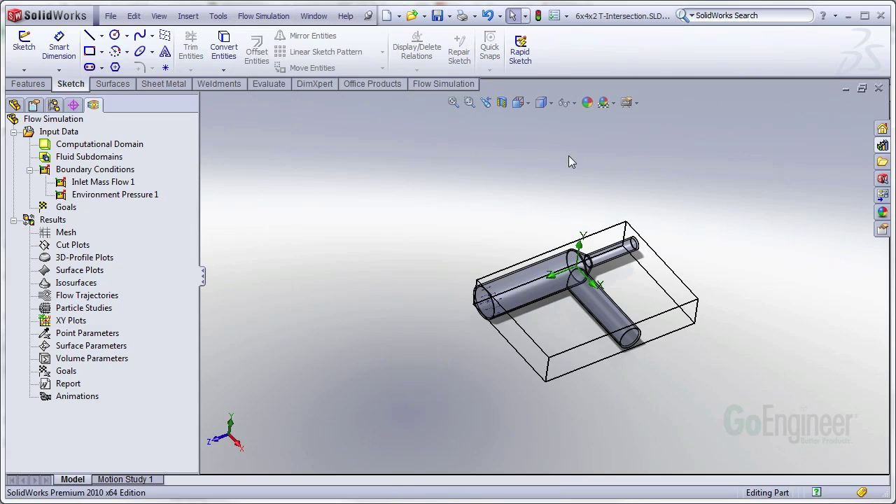
{"action": "scroll", "coordinate": [622, 294], "scroll_direction": "down", "scroll_amount": 2}
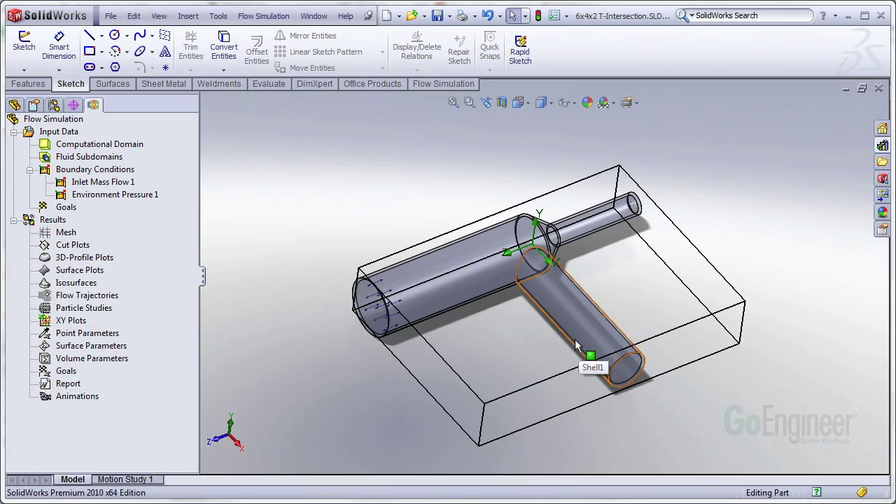
{"action": "scroll", "coordinate": [575, 339], "scroll_direction": "down", "scroll_amount": 2}
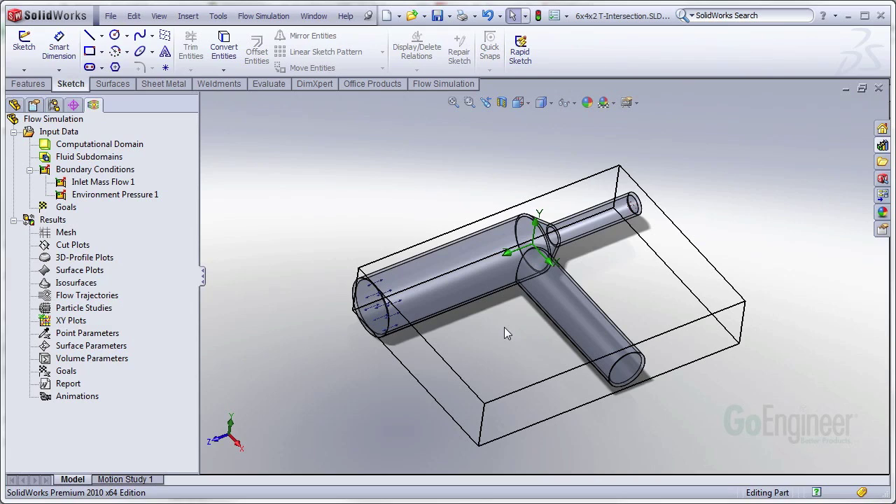